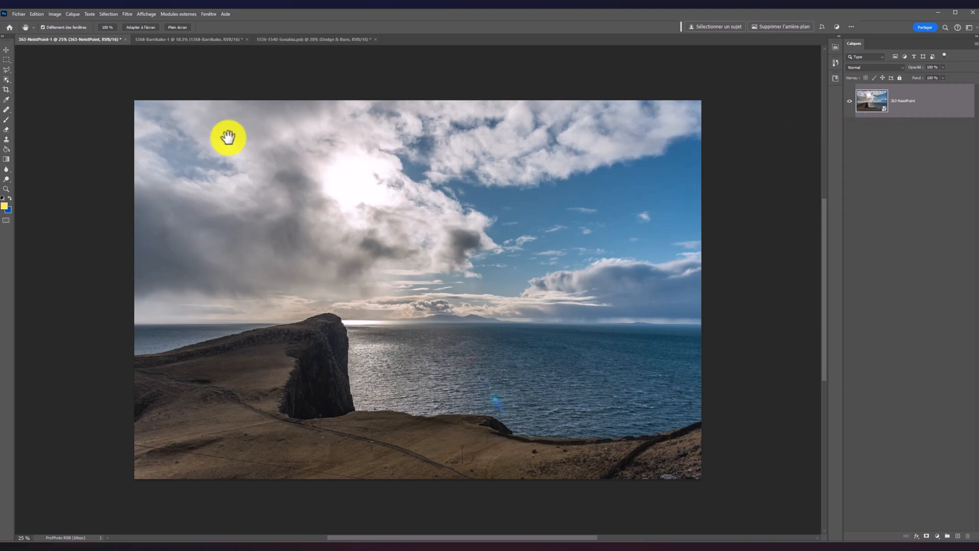
# - Use the Liquify filter's Pucker tool on the NeistPoint photo to shrink the blown-out sun, with a brush covering its glare
pyautogui.click(127, 14)
pyautogui.click(145, 88)
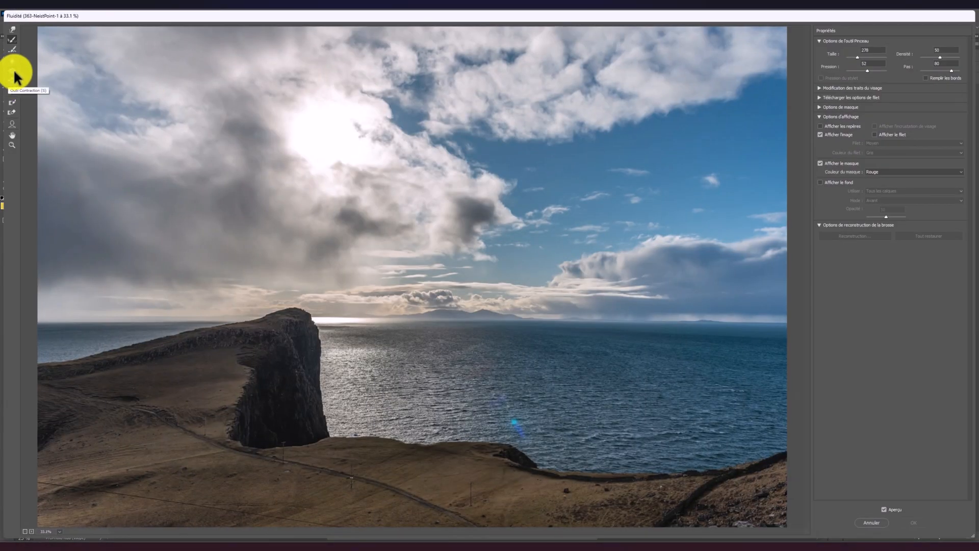
pyautogui.click(12, 72)
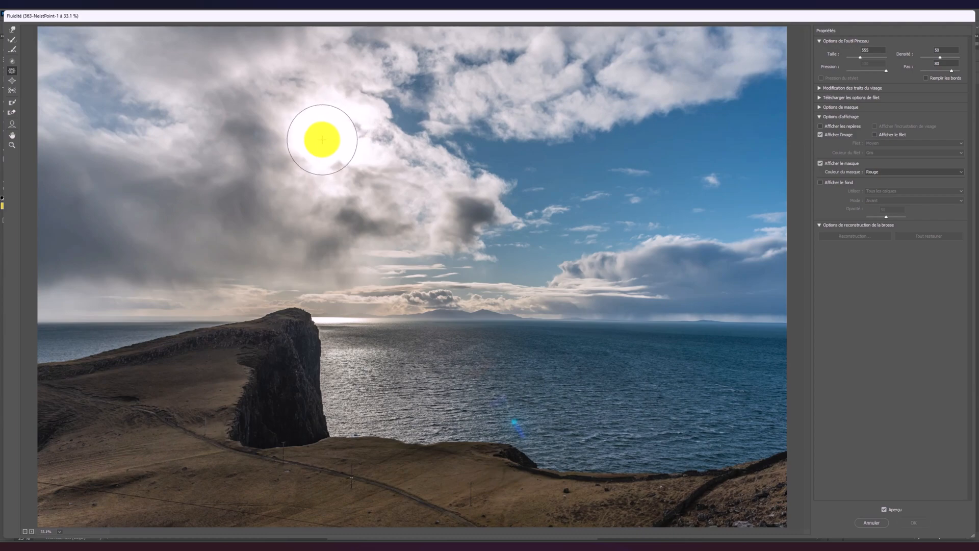
pyautogui.moveTo(326, 137); pyautogui.dragTo(353, 133)
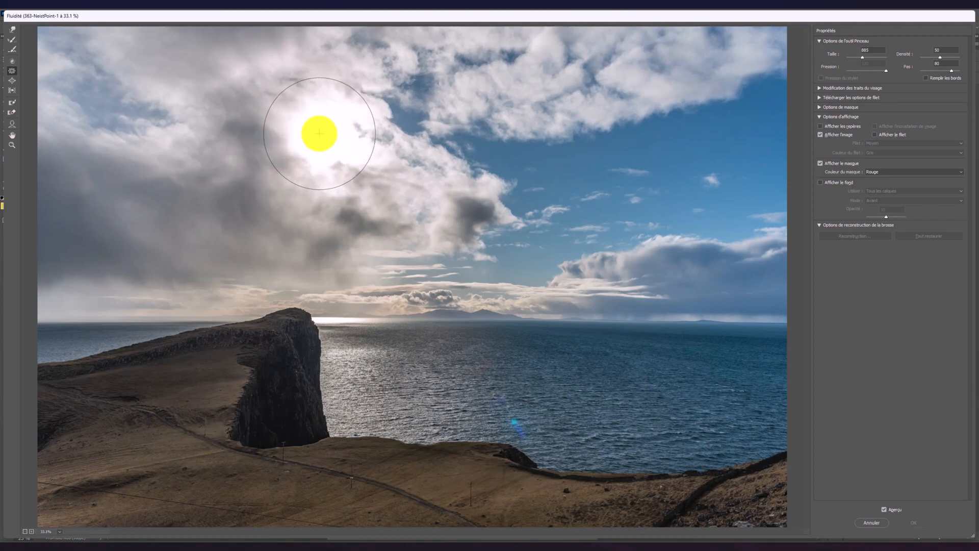
pyautogui.moveTo(326, 132); pyautogui.dragTo(328, 131)
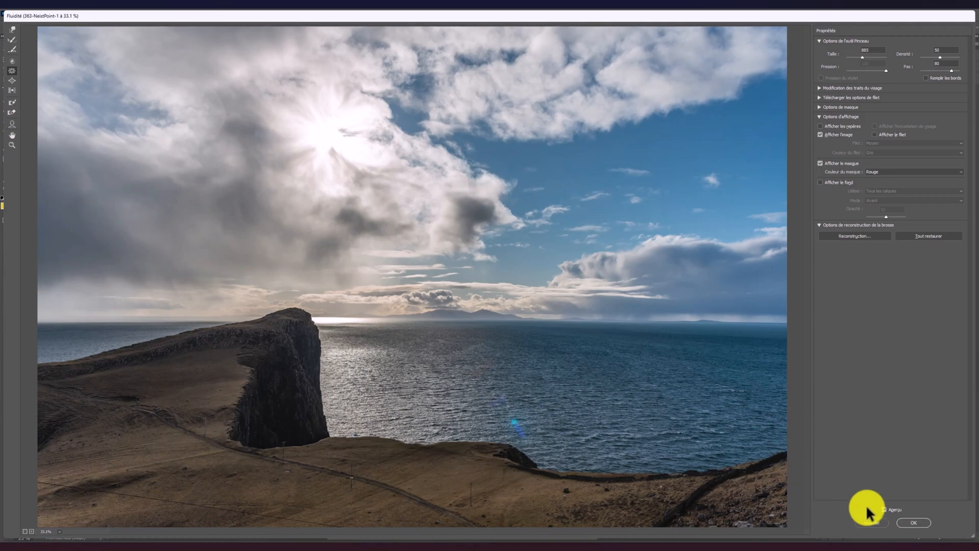
# - Compare the puckered sun with the original in the preview and apply the Liquify filter
pyautogui.click(885, 510)
pyautogui.click(891, 509)
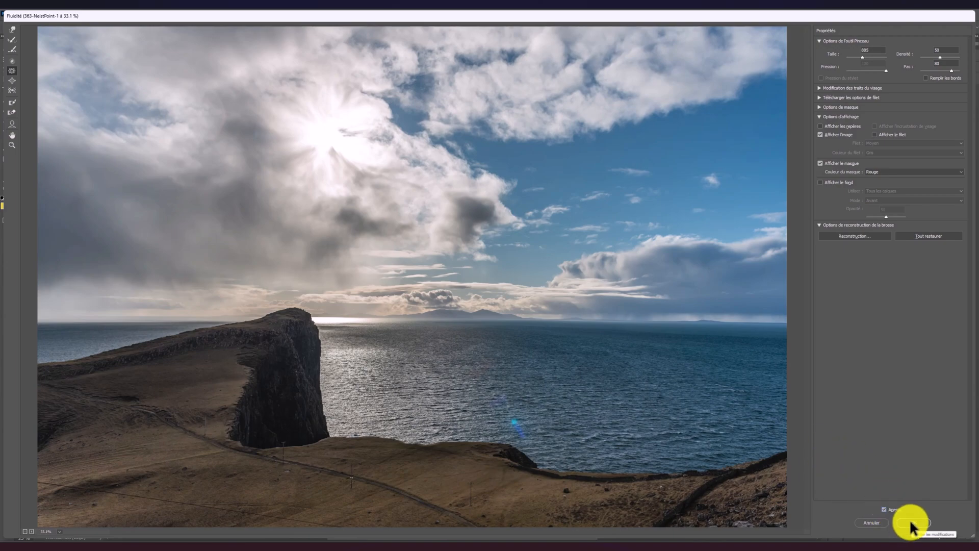
pyautogui.click(909, 522)
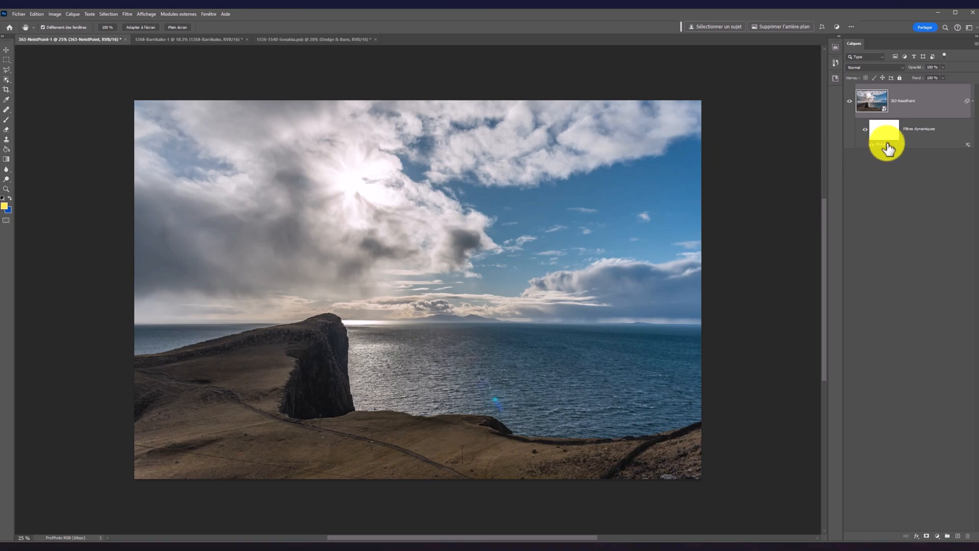
# - Switch to the 1268-Barrikako document and shrink its setting sun with the Liquify filter's Pucker tool
pyautogui.click(186, 40)
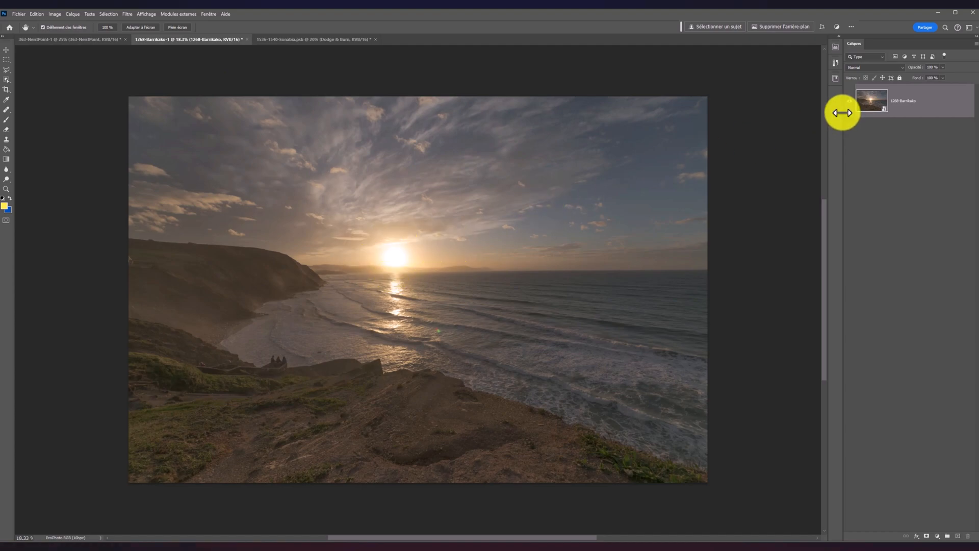
pyautogui.click(126, 14)
pyautogui.click(141, 85)
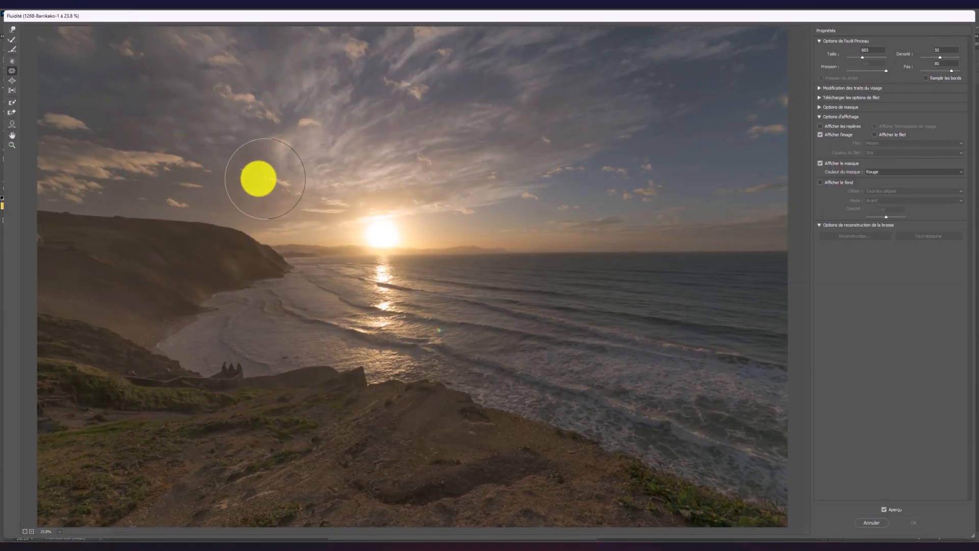
pyautogui.moveTo(381, 235)
pyautogui.mouseDown()
pyautogui.moveTo(362, 241)
pyautogui.moveTo(362, 252)
pyautogui.moveTo(389, 245)
pyautogui.moveTo(377, 229)
pyautogui.moveTo(375, 243)
pyautogui.moveTo(376, 226)
pyautogui.moveTo(389, 263)
pyautogui.moveTo(367, 245)
pyautogui.moveTo(406, 255)
pyautogui.moveTo(354, 261)
pyautogui.moveTo(377, 244)
pyautogui.moveTo(412, 256)
pyautogui.moveTo(368, 256)
pyautogui.moveTo(367, 216)
pyautogui.moveTo(378, 218)
pyautogui.moveTo(117, 133)
pyautogui.mouseUp()
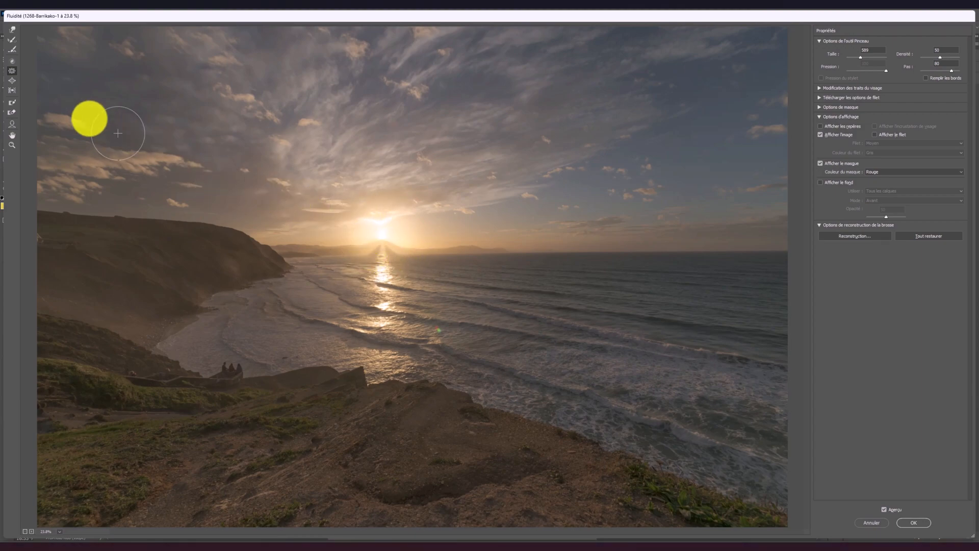
# - Partly restore the Barrikako sun's shape with the Reconstruct tool, compare it with the original, and apply Liquify
pyautogui.click(12, 40)
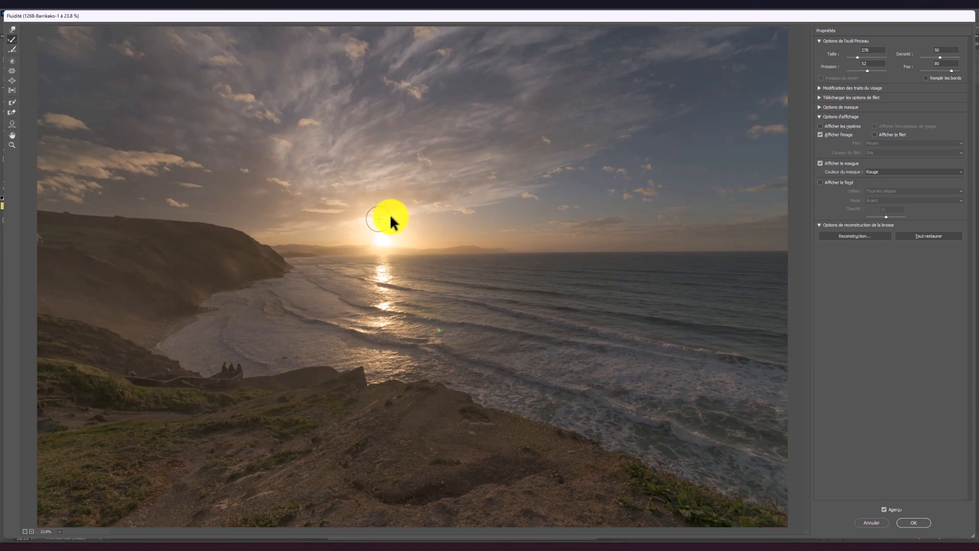
pyautogui.click(890, 510)
pyautogui.click(890, 510)
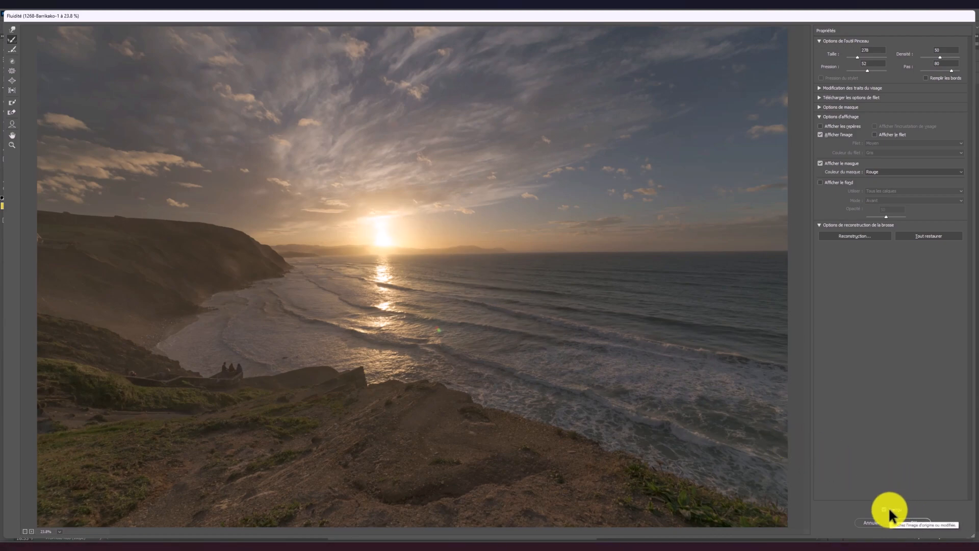
pyautogui.click(889, 509)
pyautogui.click(889, 509)
pyautogui.click(914, 523)
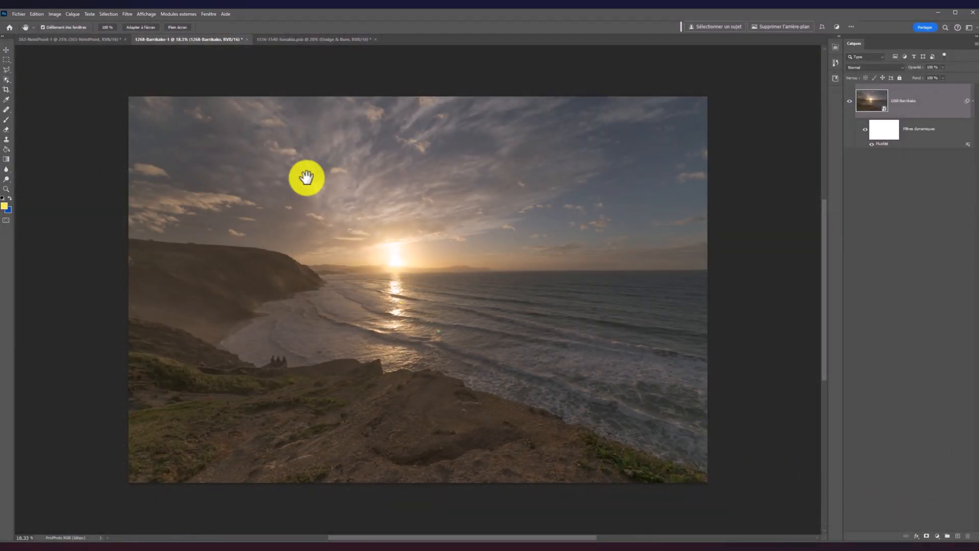
# - In the 1536-1540-Sonabia.psb document, add a new top layer and fill it with the merged image using Apply Image
pyautogui.click(301, 41)
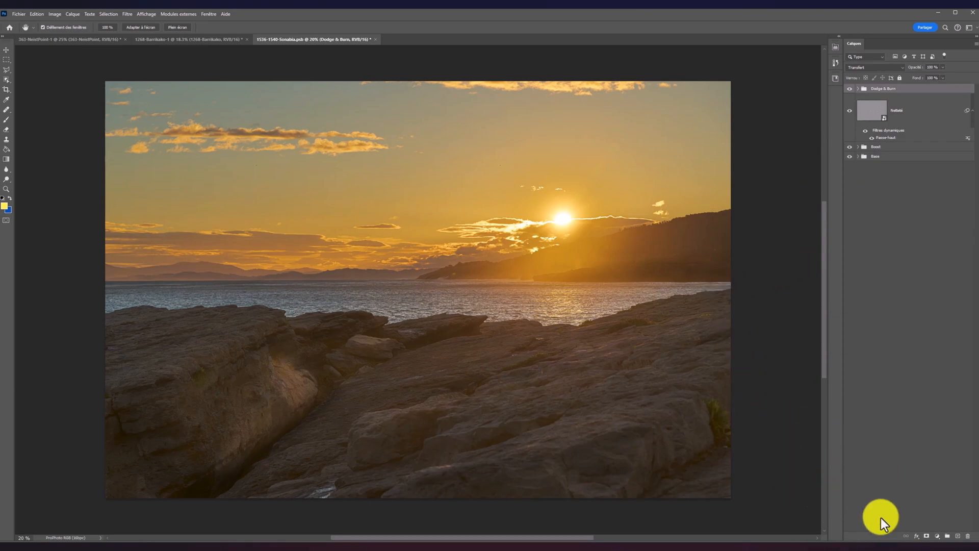
pyautogui.click(959, 536)
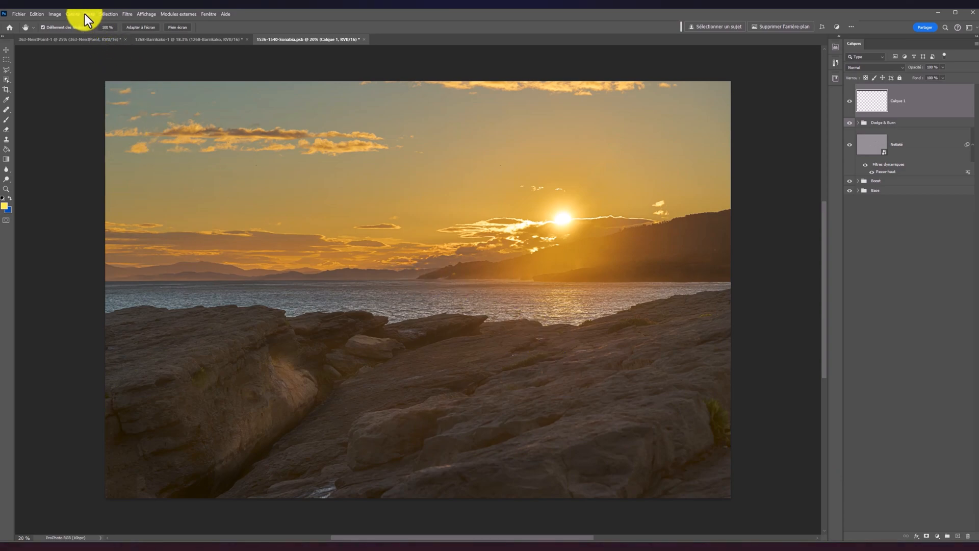
pyautogui.click(58, 14)
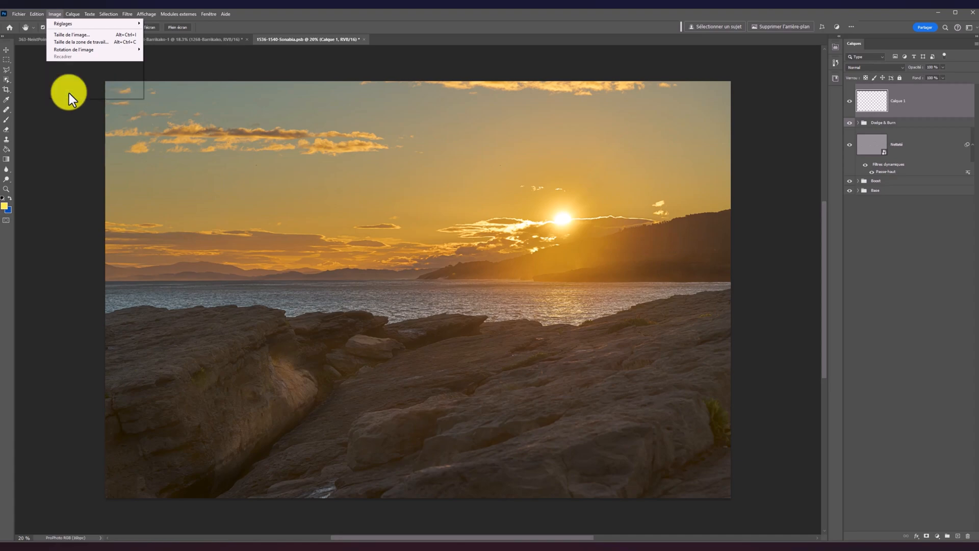
pyautogui.click(69, 93)
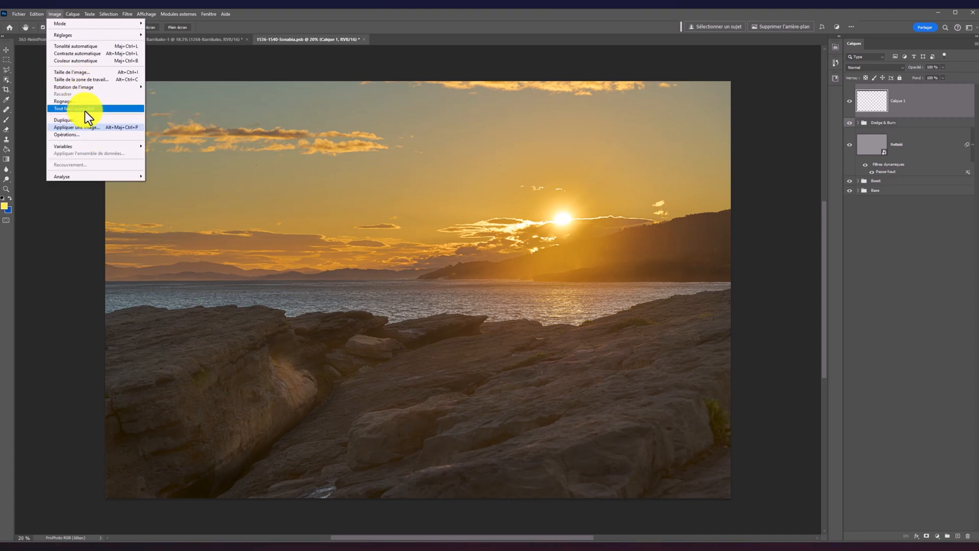
pyautogui.click(86, 127)
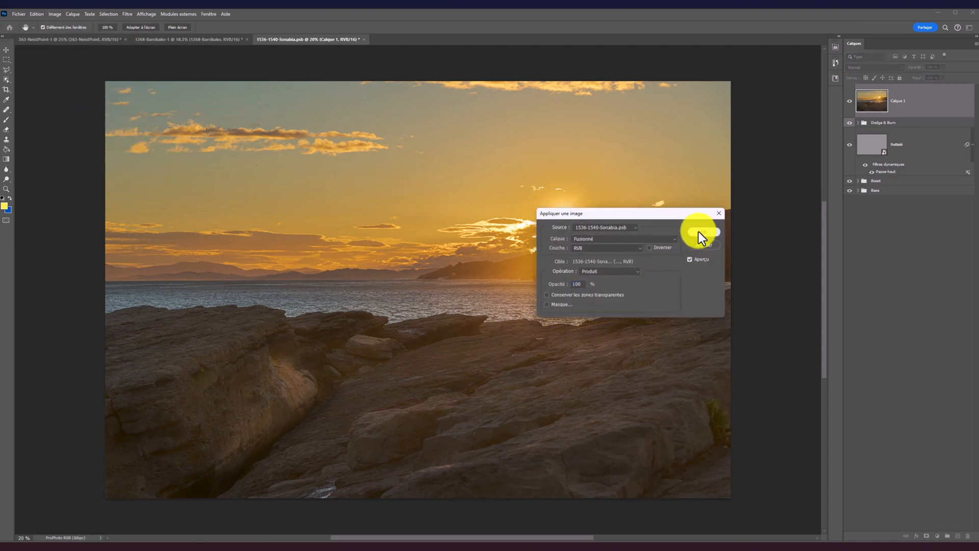
pyautogui.click(699, 231)
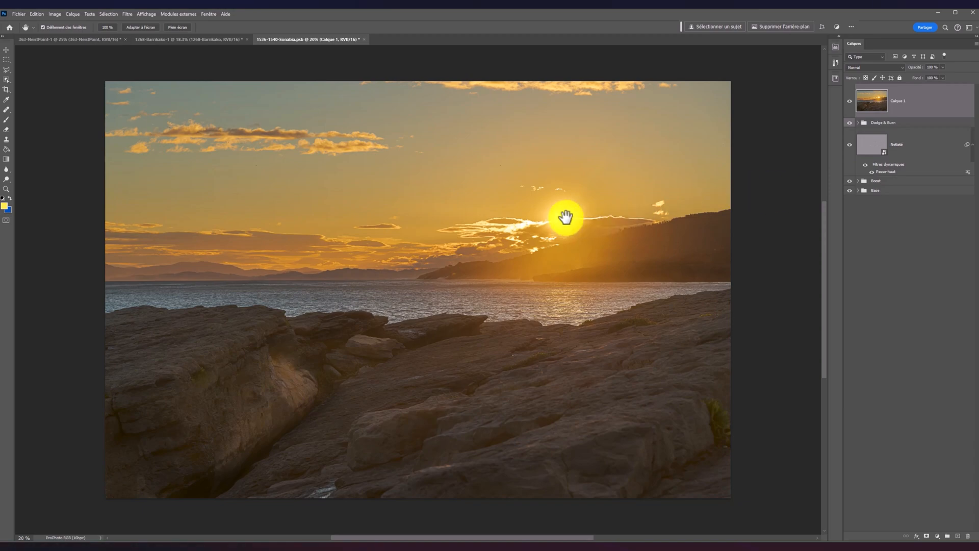
# - Convert the merged top layer to a smart object and shrink its sun with the Liquify filter's Pucker tool
pyautogui.rightClick(944, 102)
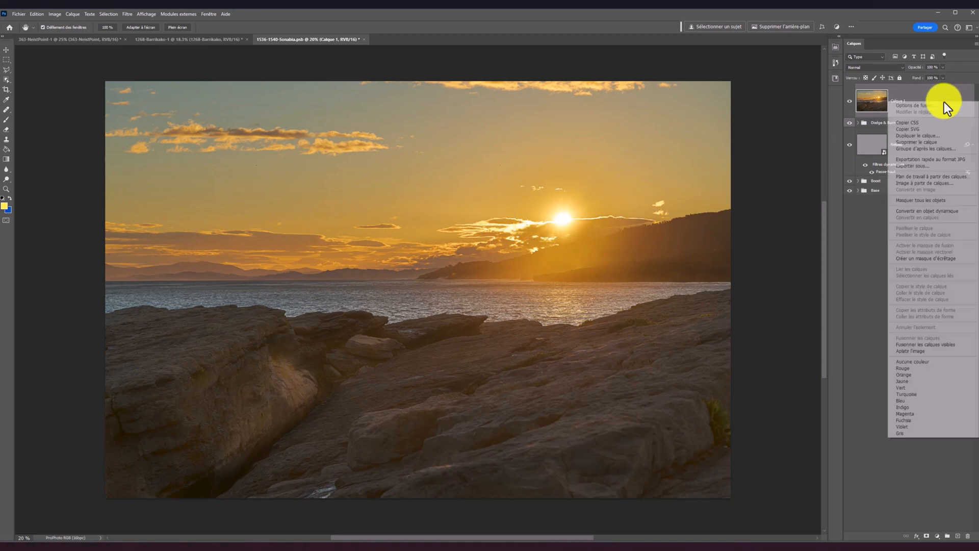
pyautogui.click(926, 201)
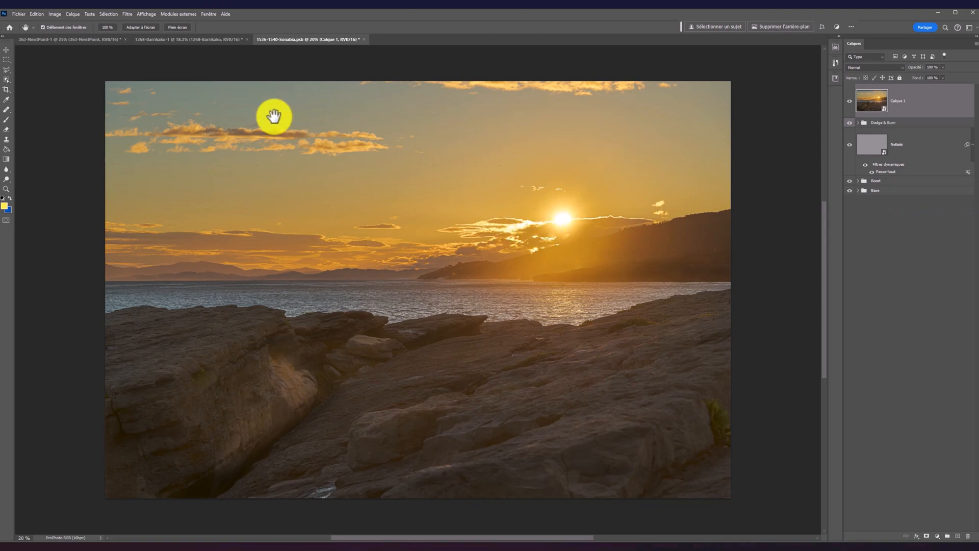
pyautogui.click(128, 15)
pyautogui.click(136, 86)
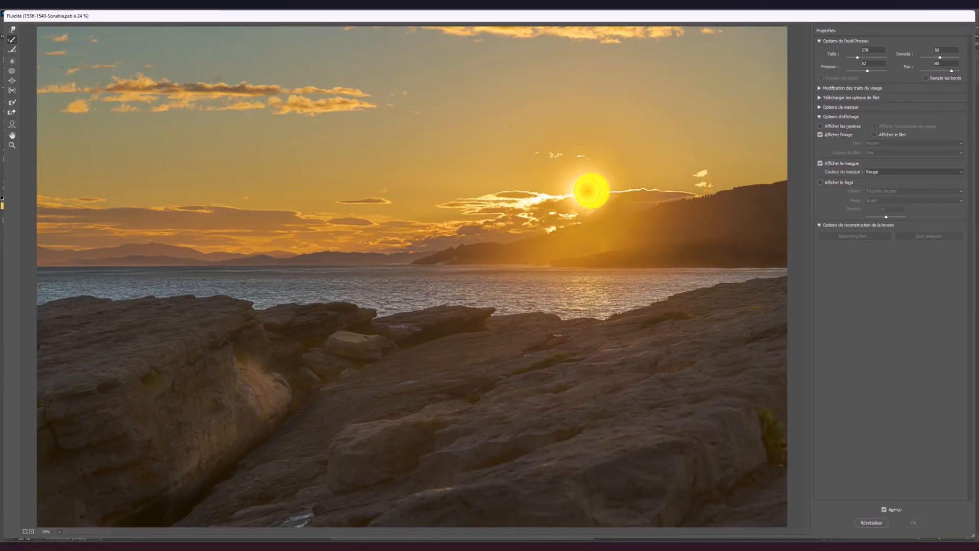
pyautogui.moveTo(598, 191); pyautogui.dragTo(599, 190)
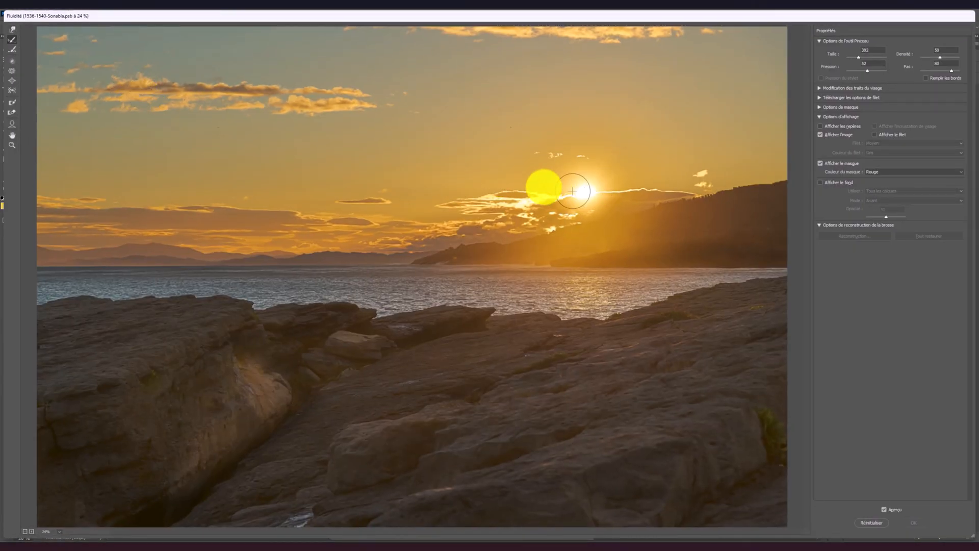
pyautogui.click(12, 71)
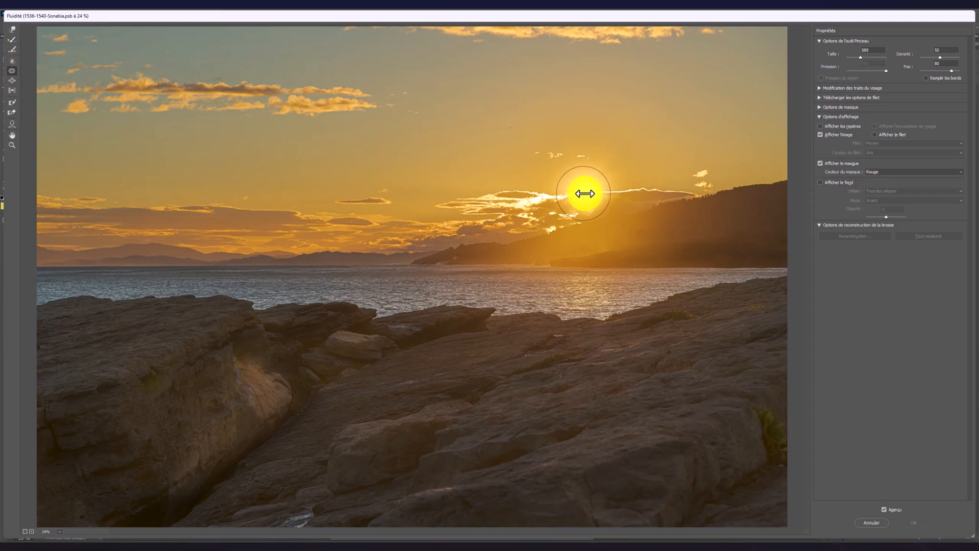
pyautogui.click(583, 194)
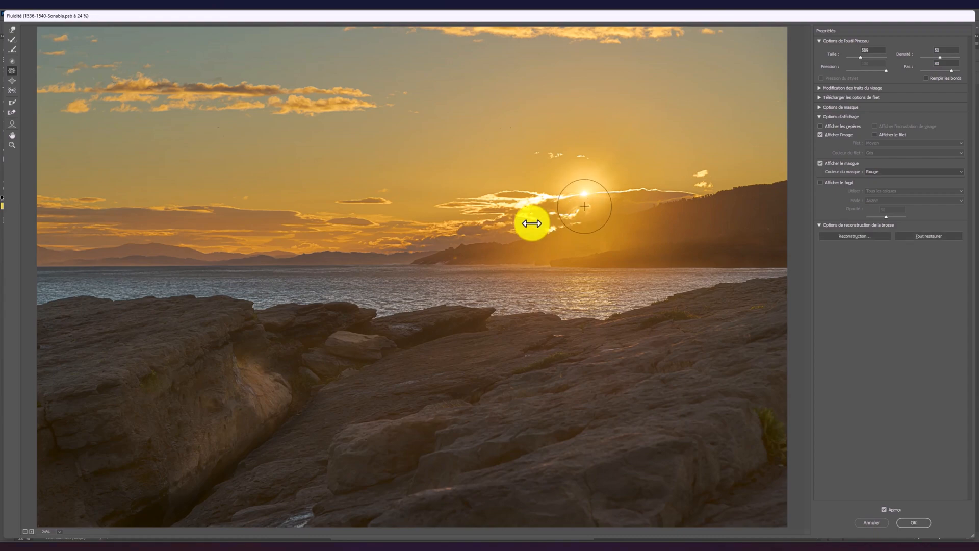
# - Partly restore the Sonabia sun's size with the Reconstruct tool, compare before and after, and apply Liquify
pyautogui.click(12, 40)
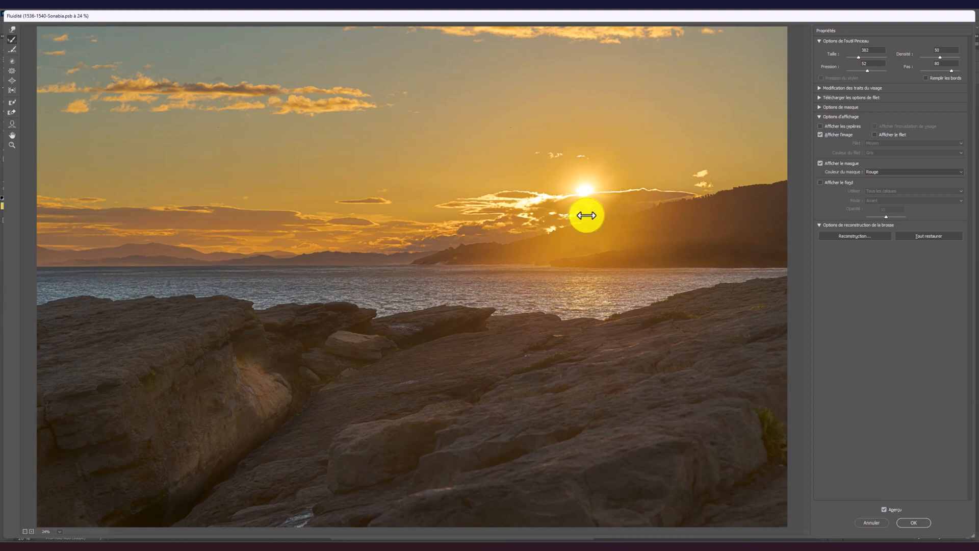
pyautogui.click(884, 509)
pyautogui.click(885, 510)
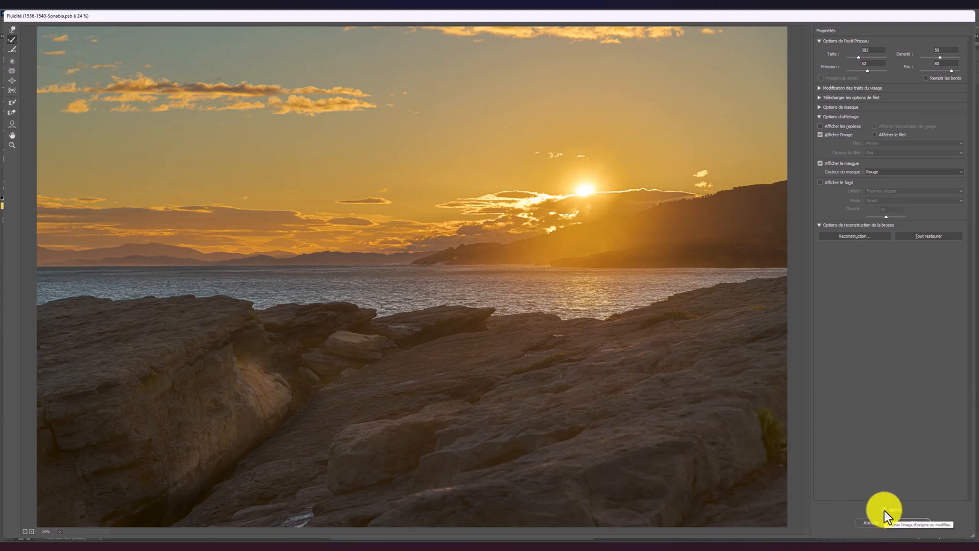
pyautogui.click(885, 510)
pyautogui.click(885, 510)
pyautogui.click(903, 521)
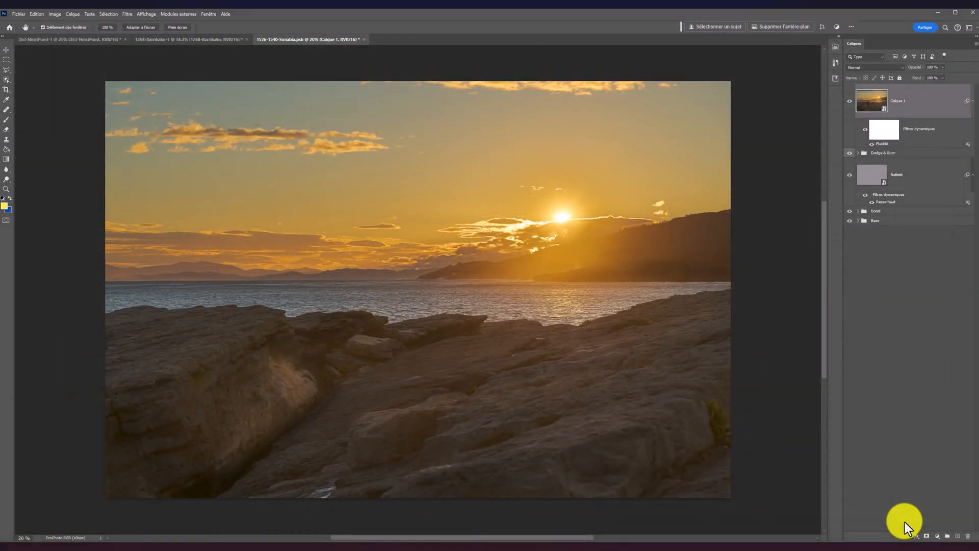